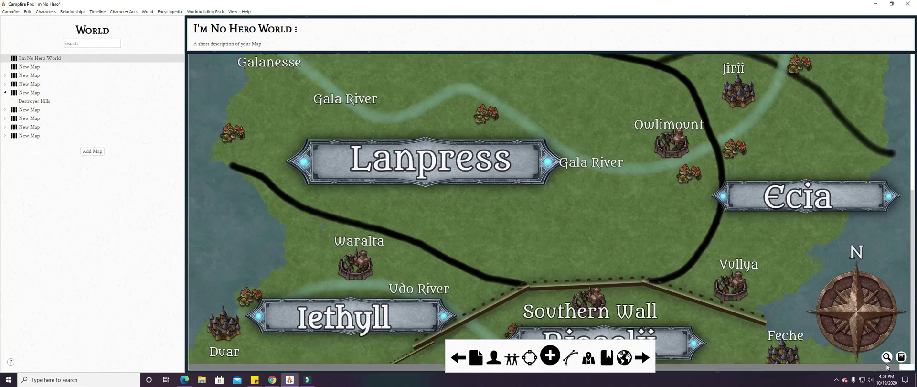
Examine the regions, cities and rivers on the I'm No Hero World map, from Nocturna and the Northern Wall down to the Southern Wall.
scroll(654, 206, "up", 2)
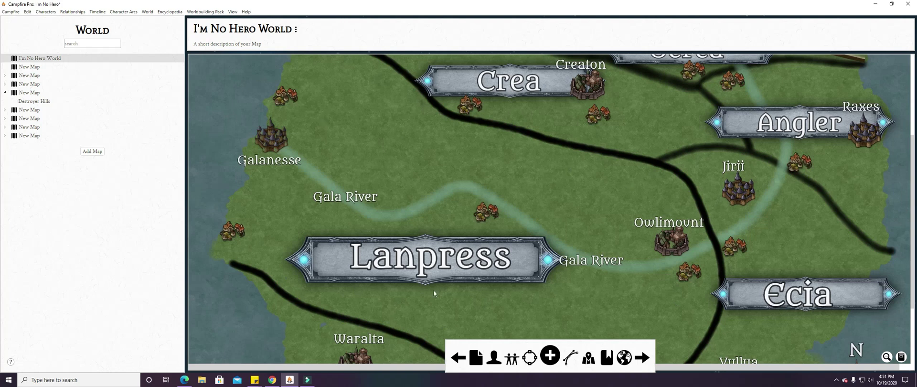
left_click(668, 254)
scroll(422, 173, "up", 1)
scroll(422, 174, "up", 1)
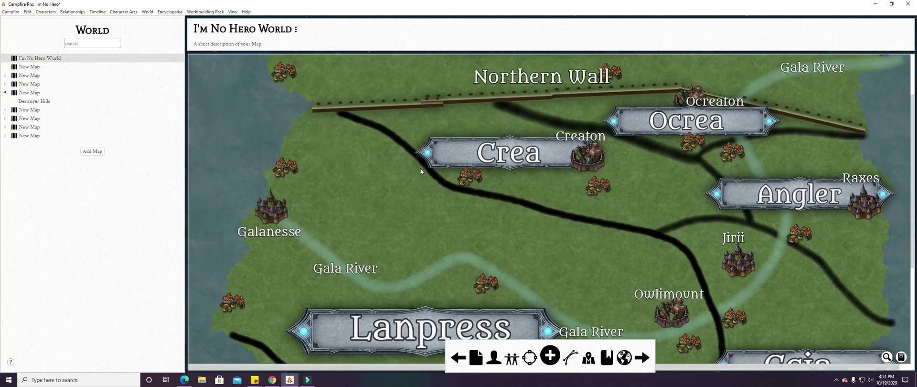
scroll(617, 224, "down", 5)
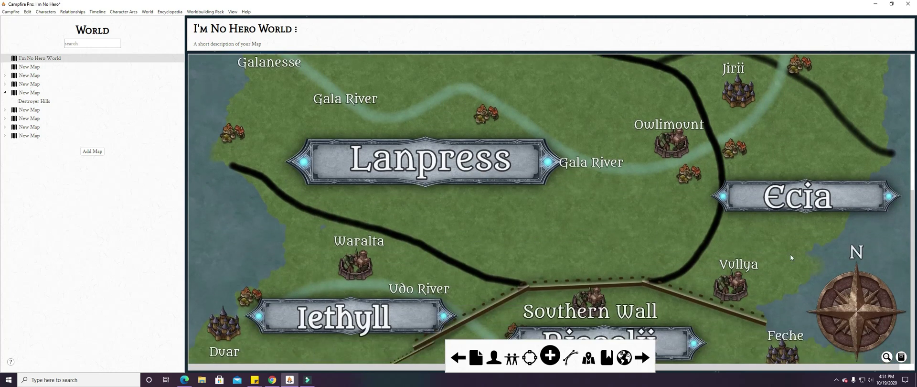
scroll(610, 227, "up", 3)
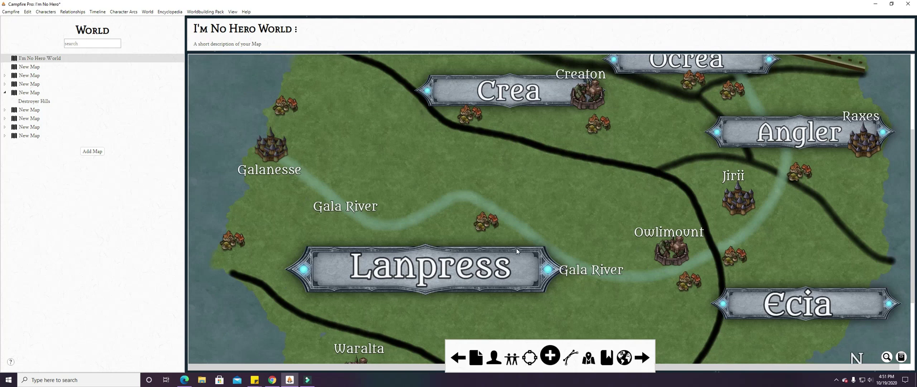
scroll(516, 250, "up", 3)
scroll(685, 291, "down", 6)
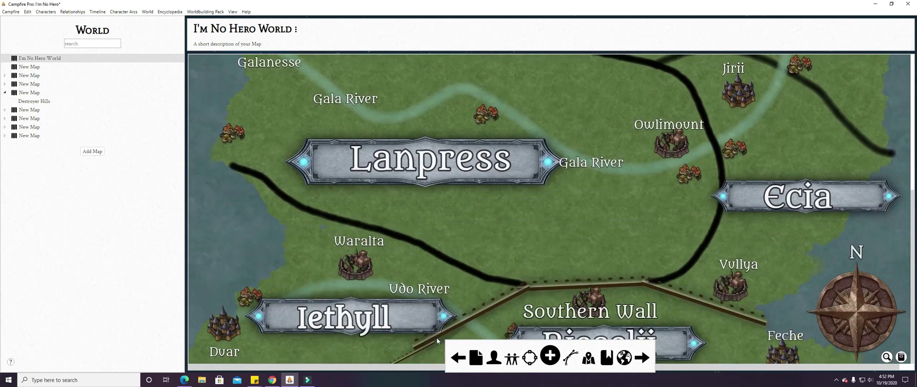
scroll(664, 236, "up", 5)
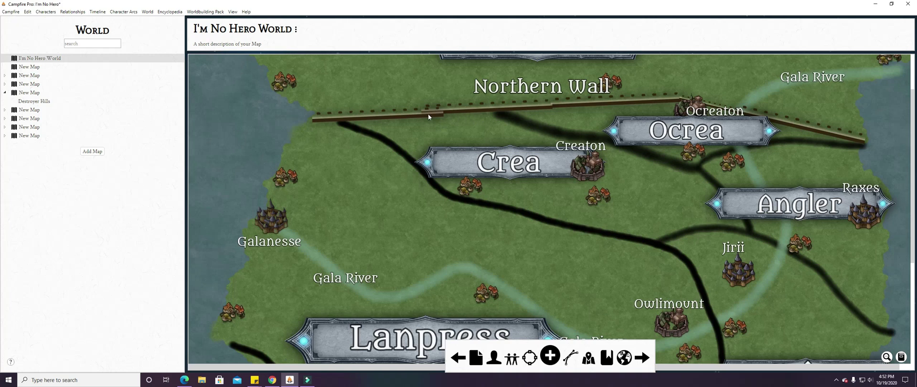
scroll(428, 114, "up", 1)
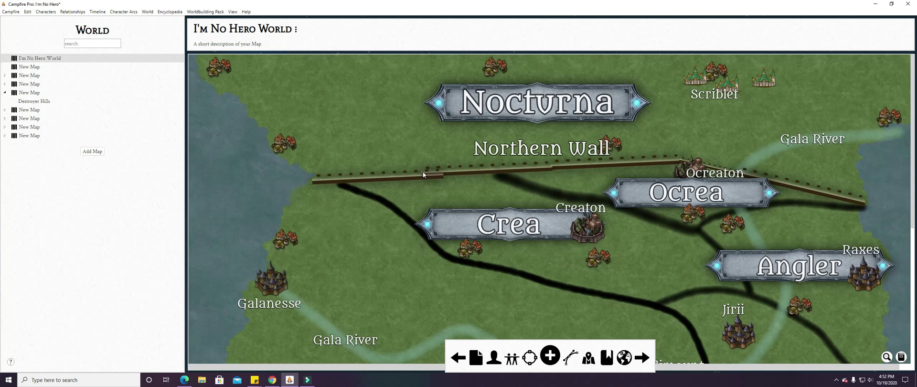
scroll(388, 140, "down", 5)
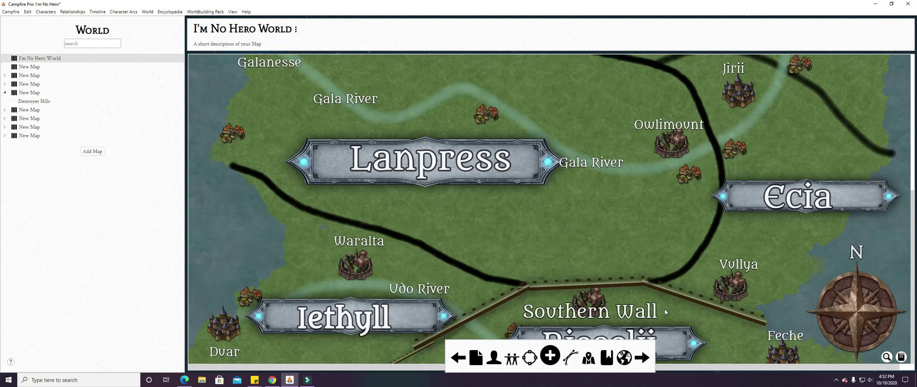
scroll(664, 309, "up", 5)
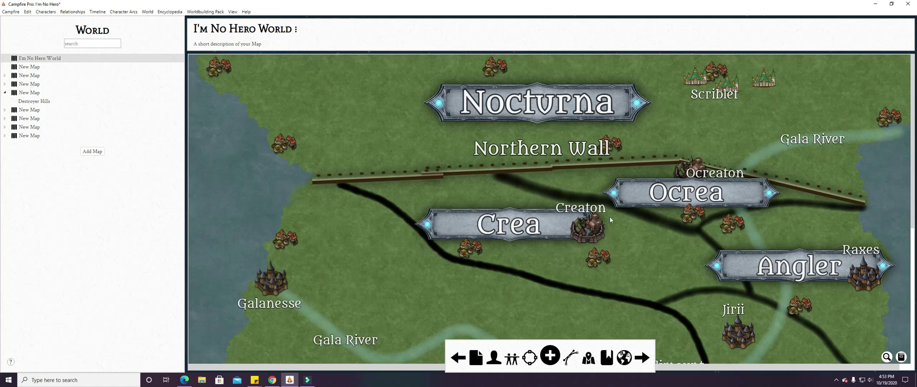
scroll(645, 232, "down", 3)
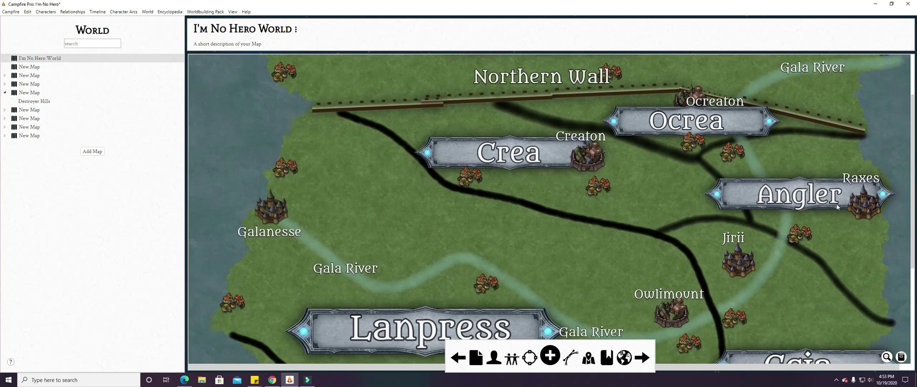
scroll(836, 204, "down", 5)
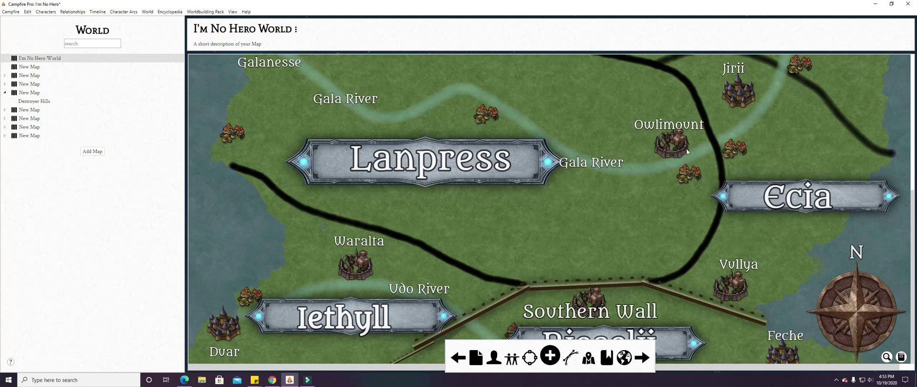
scroll(270, 127, "up", 3)
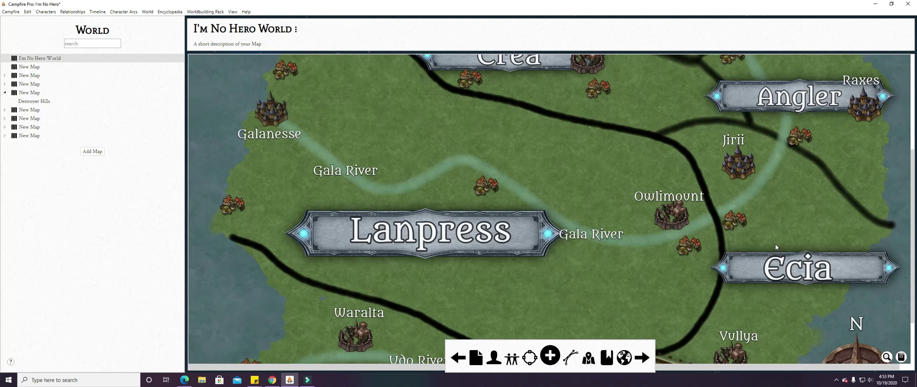
scroll(776, 239, "down", 3)
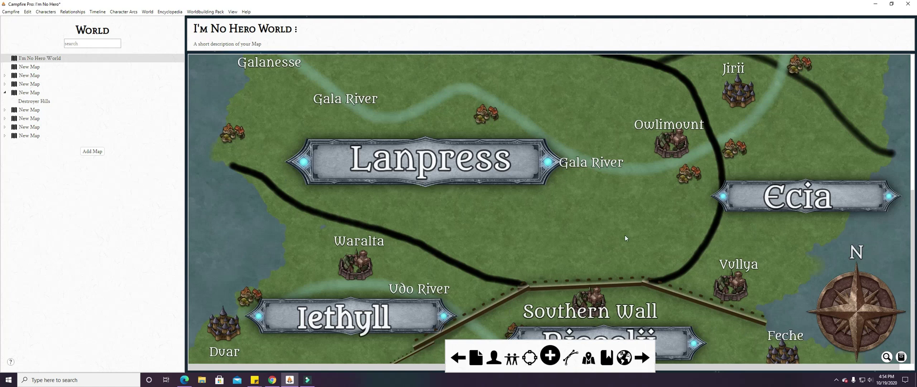
scroll(625, 234, "up", 3)
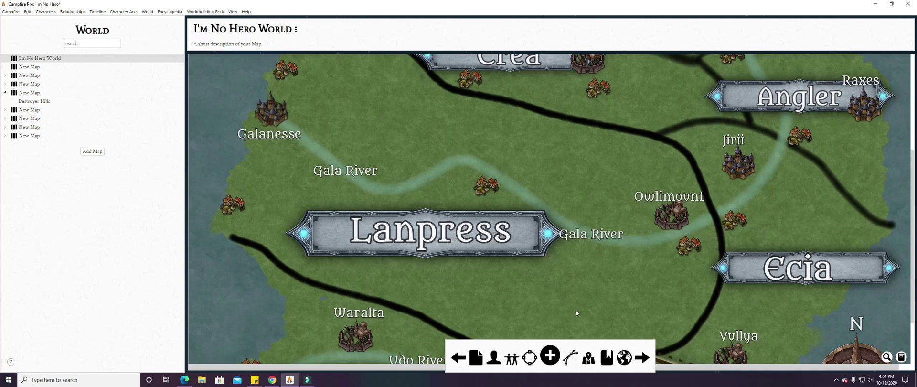
scroll(727, 332, "up", 5)
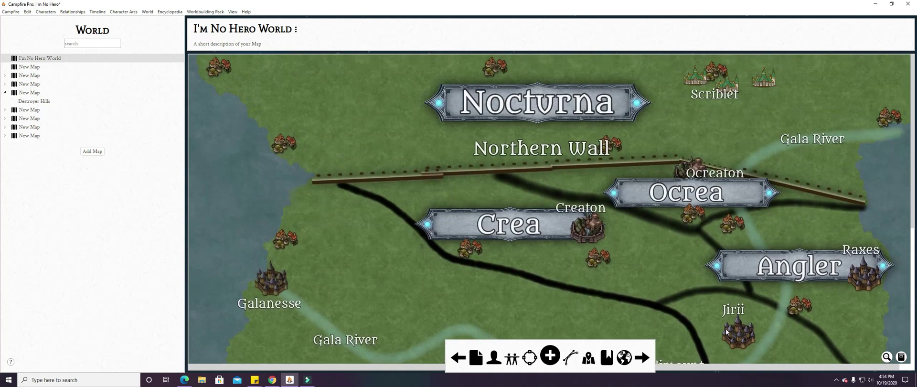
scroll(726, 329, "down", 7)
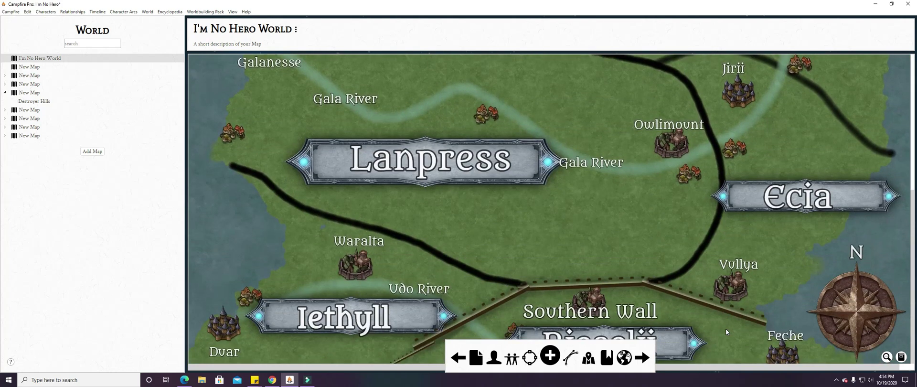
scroll(726, 328, "up", 7)
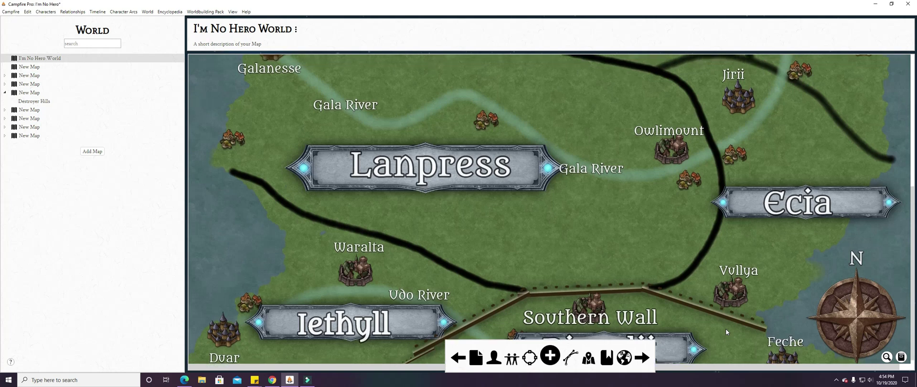
scroll(726, 328, "down", 2)
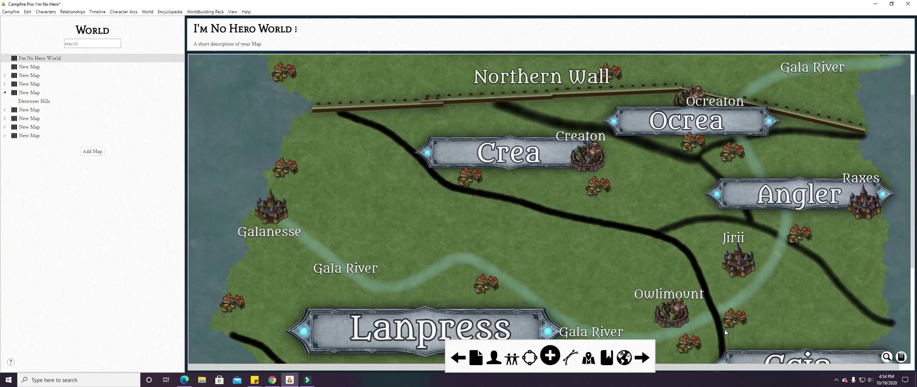
Set the green Lanpress map picture from the I'm No Hero folder as the first blank New Map's image and rename that map Lanpress.
left_click(28, 68)
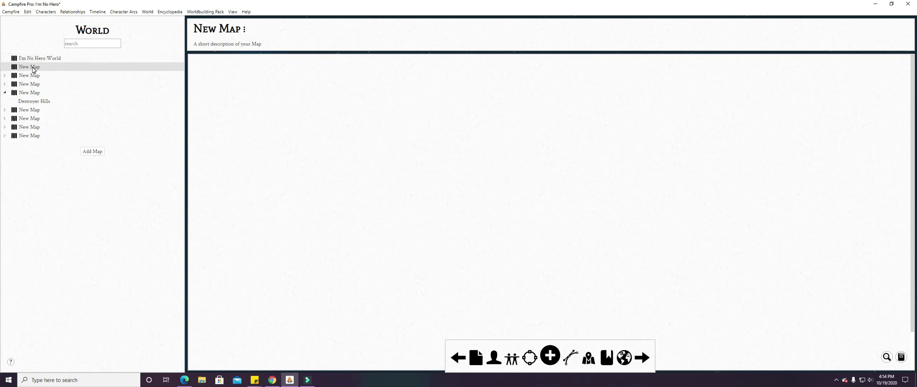
right_click(322, 148)
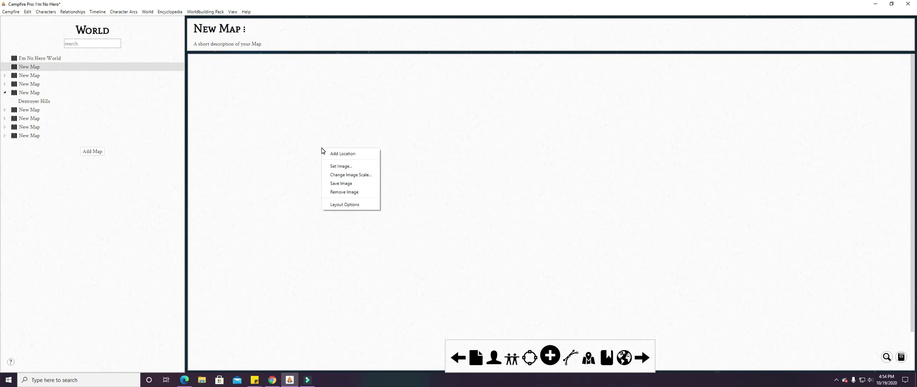
left_click(341, 166)
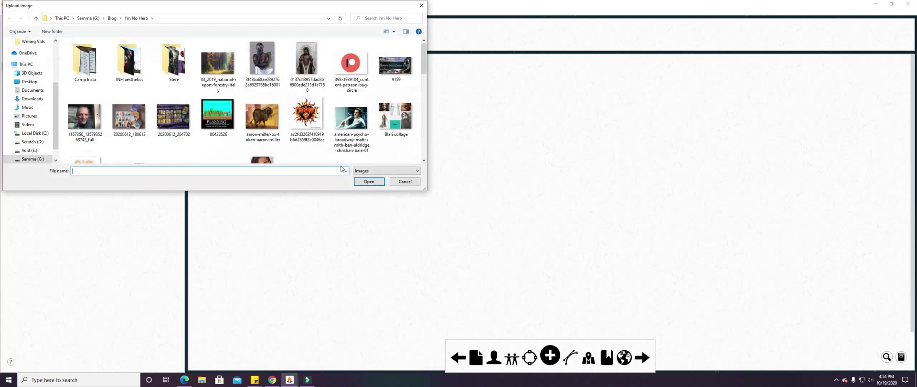
scroll(308, 123, "down", 1)
scroll(307, 123, "down", 3)
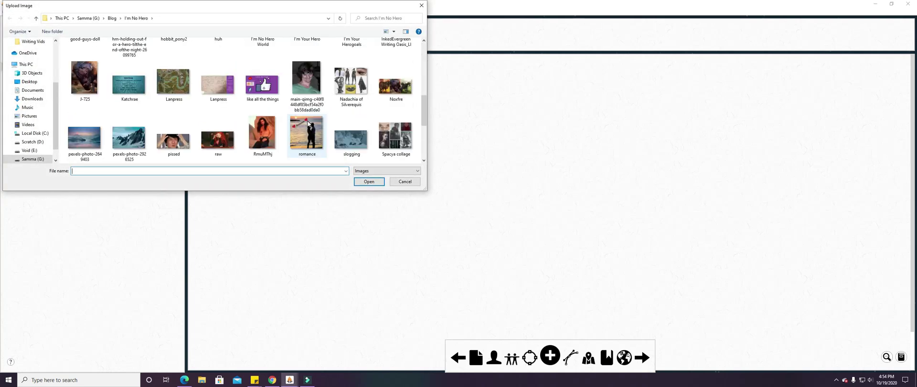
scroll(308, 123, "up", 2)
scroll(308, 123, "down", 1)
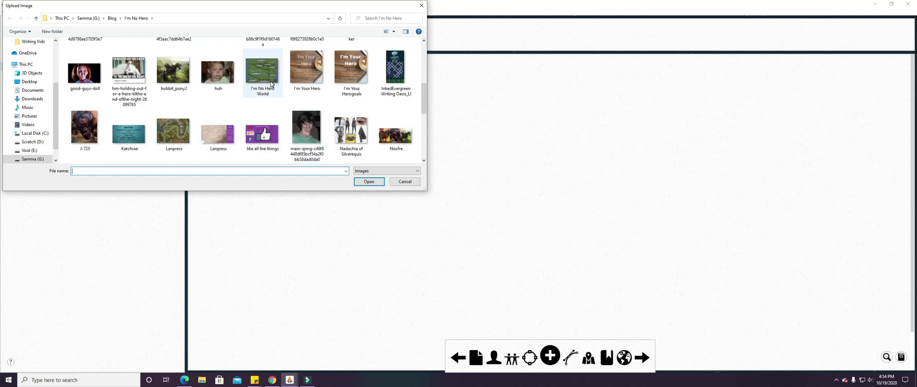
left_click(183, 139)
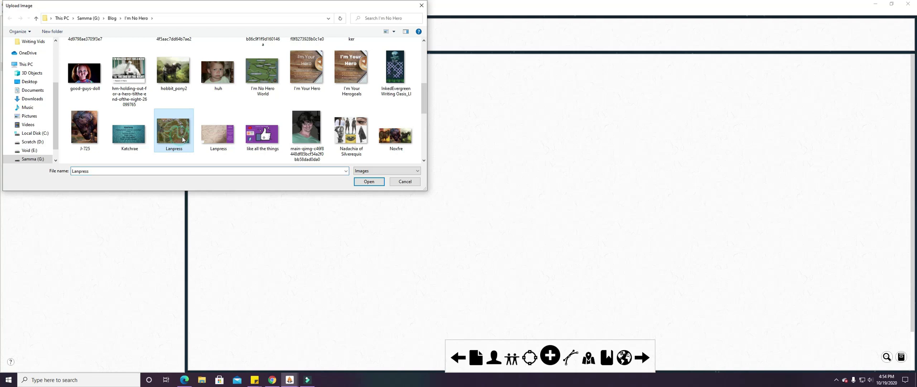
left_click(368, 182)
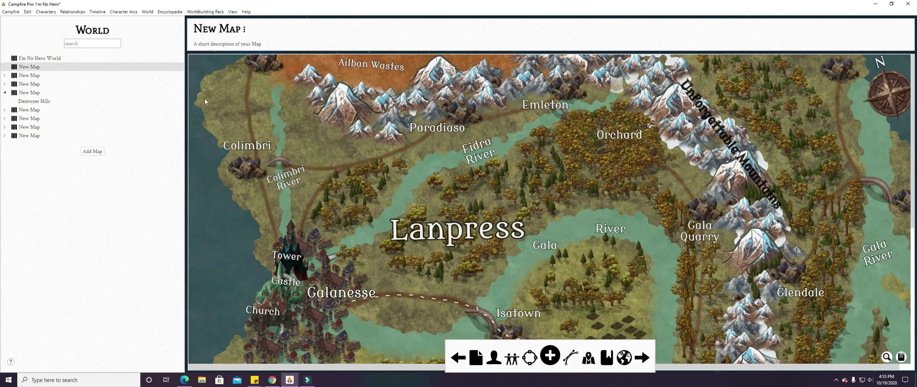
left_click_drag(242, 30, 190, 30)
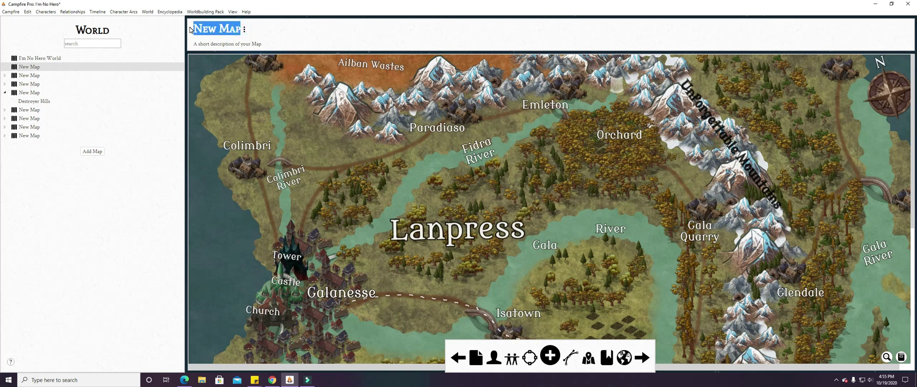
type("Lanpress")
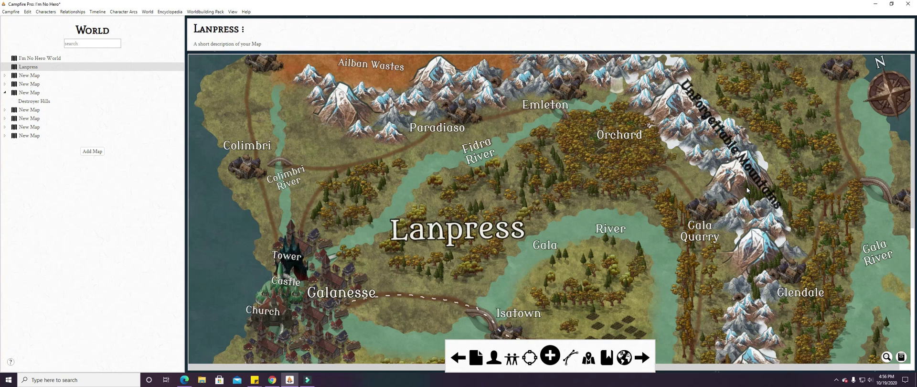
Examine the Lanpress map along the route from Galanesse to Owlimount, including Gala Quarry, Glendale, Dark Marsh and Destroyer Hills.
scroll(747, 187, "down", 3)
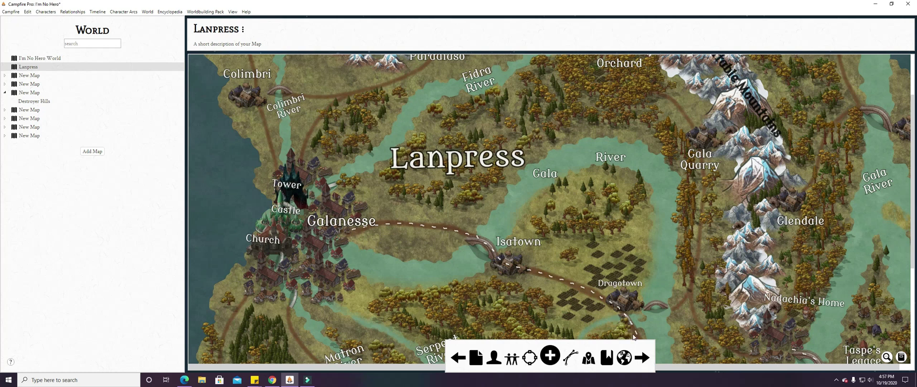
scroll(665, 316, "down", 1)
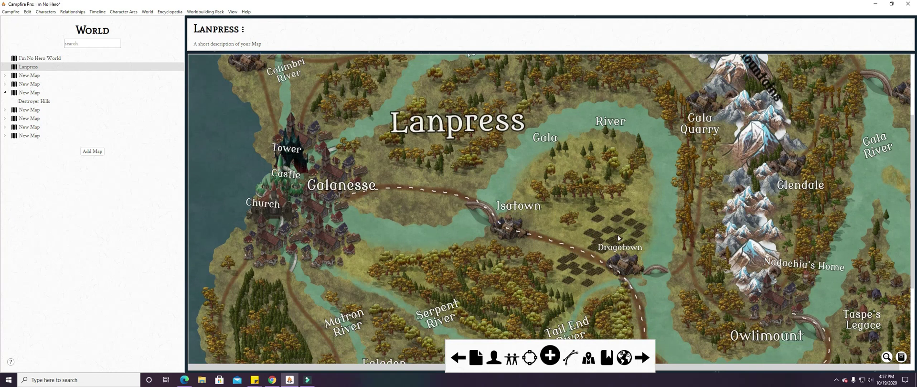
scroll(617, 235, "down", 1)
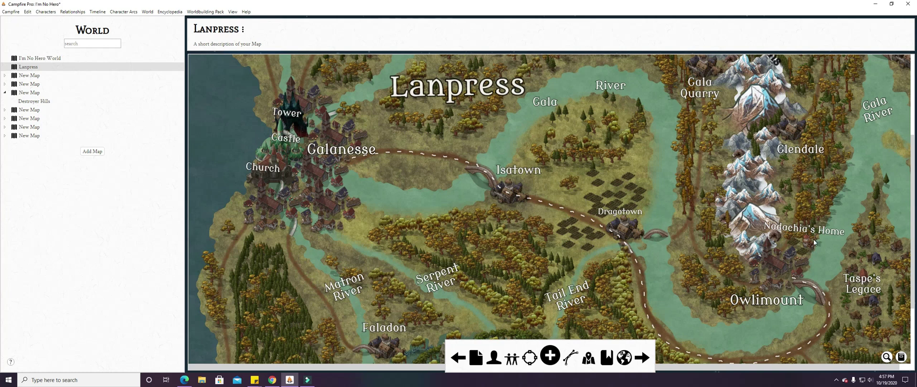
scroll(872, 220, "down", 1)
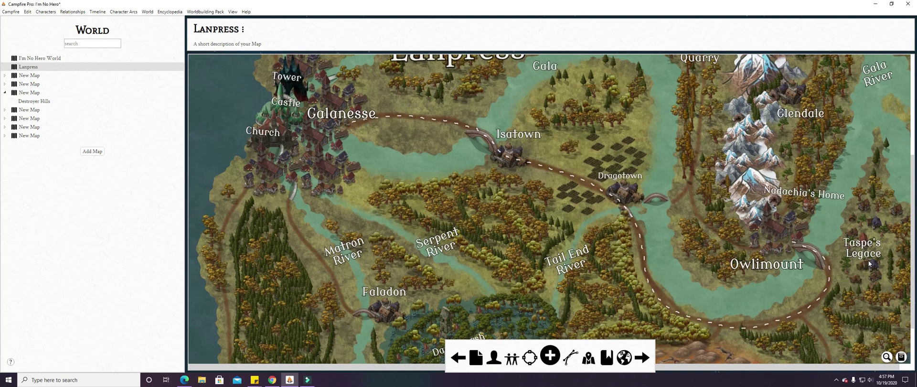
scroll(869, 263, "up", 2)
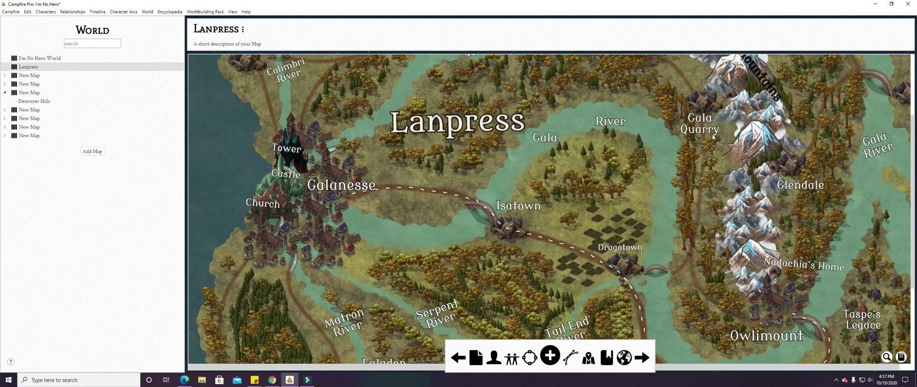
scroll(716, 139, "up", 1)
scroll(717, 140, "up", 1)
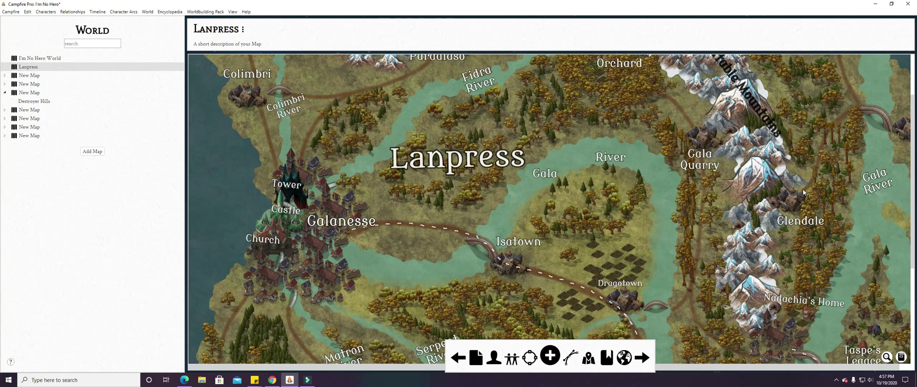
scroll(803, 190, "down", 1)
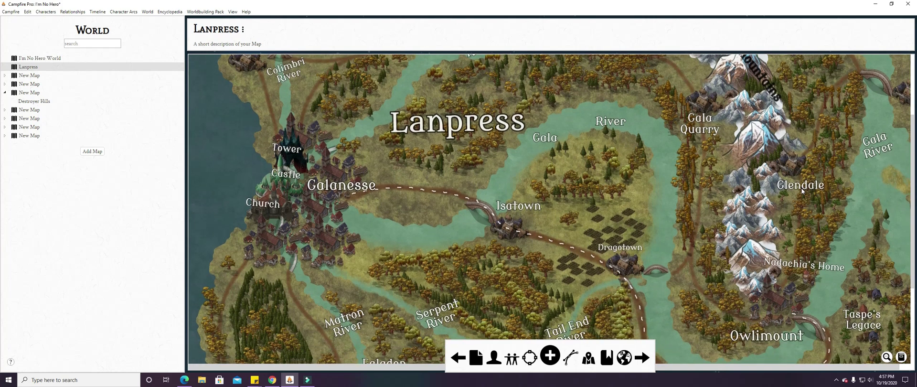
scroll(802, 190, "down", 4)
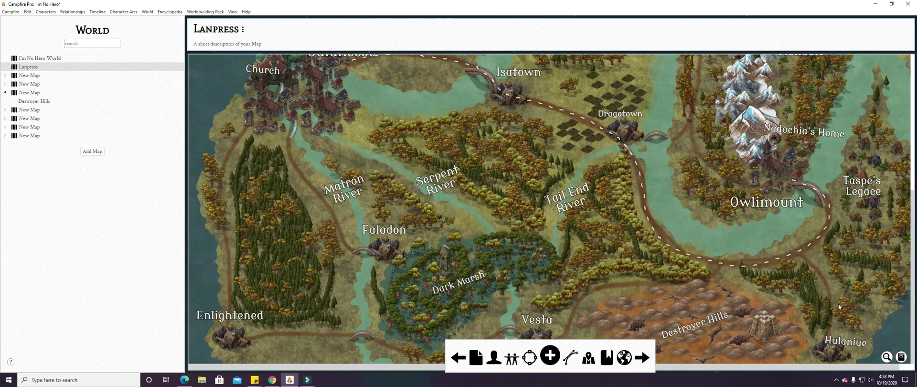
Examine the Lanpress map between Hulaniue and the Ailban Wastes, then return to the Lanpress area of the I'm No Hero World map.
scroll(838, 303, "up", 3)
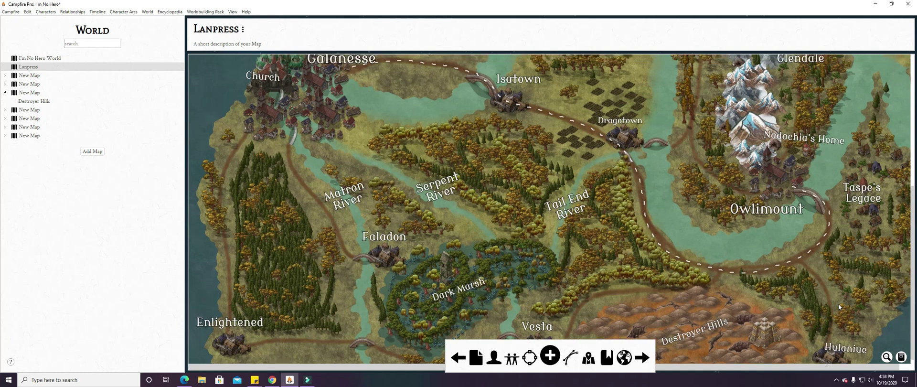
scroll(839, 306, "up", 3)
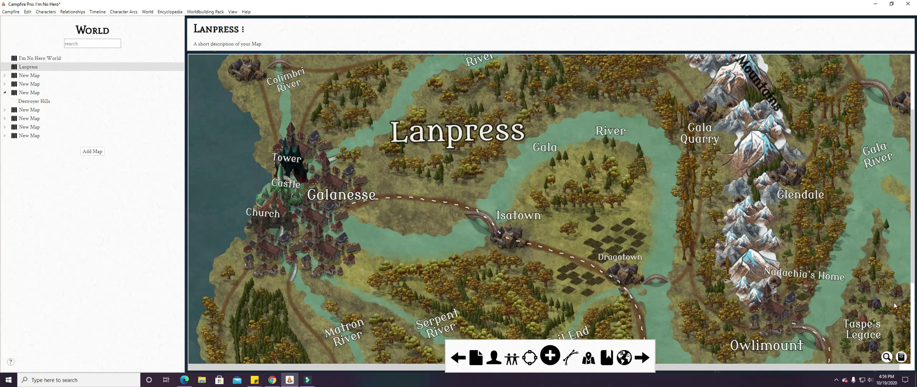
scroll(895, 303, "up", 4)
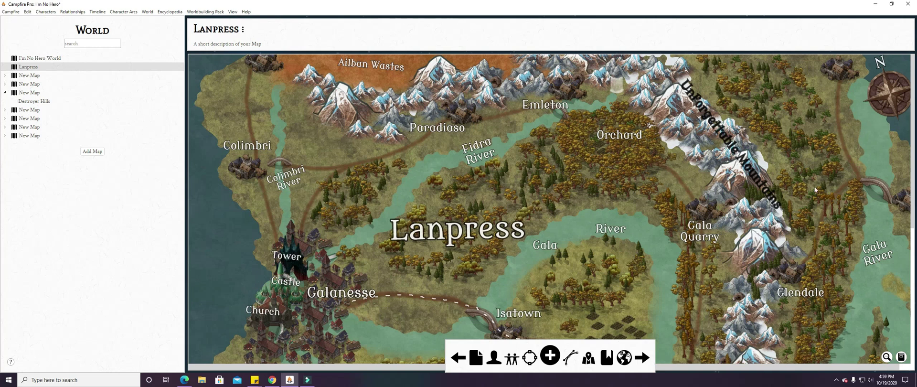
scroll(817, 176, "down", 10)
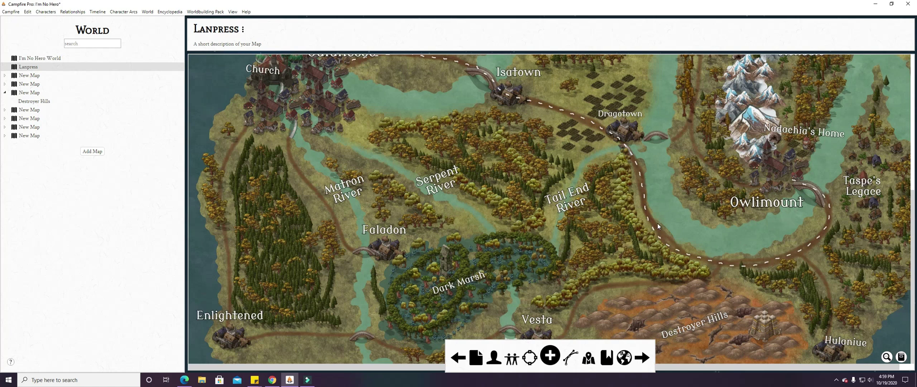
scroll(657, 226, "up", 7)
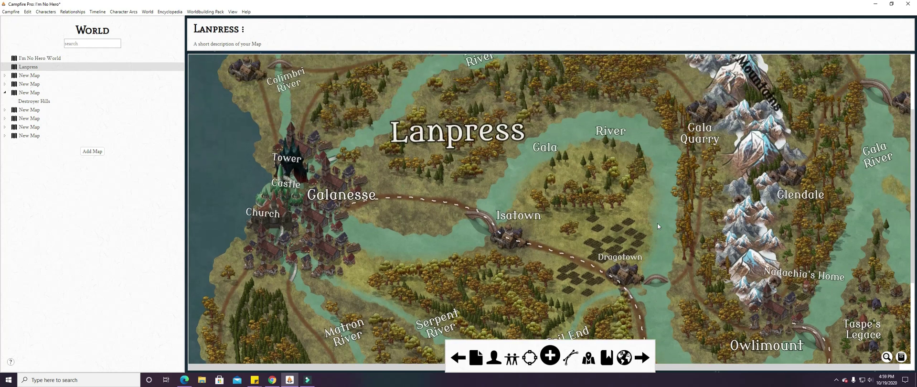
scroll(658, 225, "up", 3)
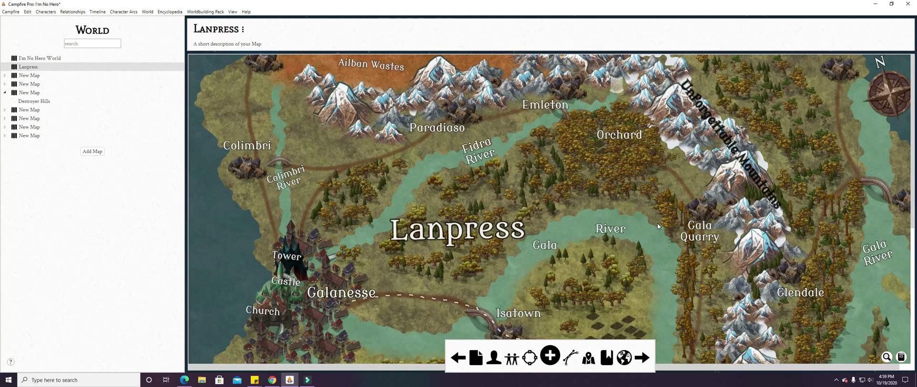
scroll(640, 250, "down", 9)
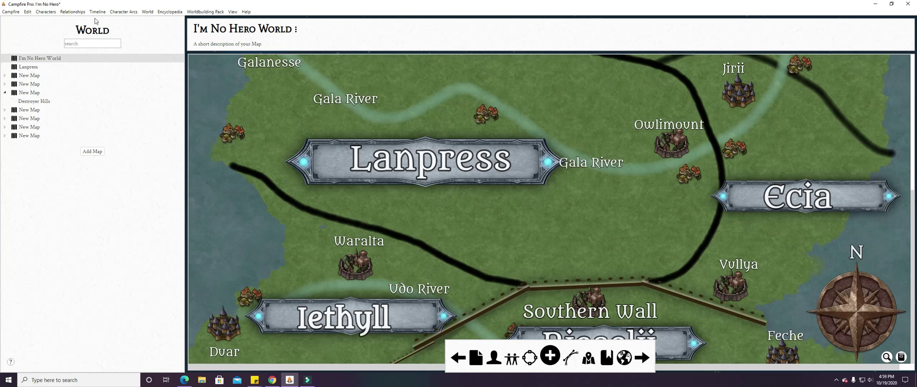
Save the I'm No Hero story with its updated maps.
left_click(4, 14)
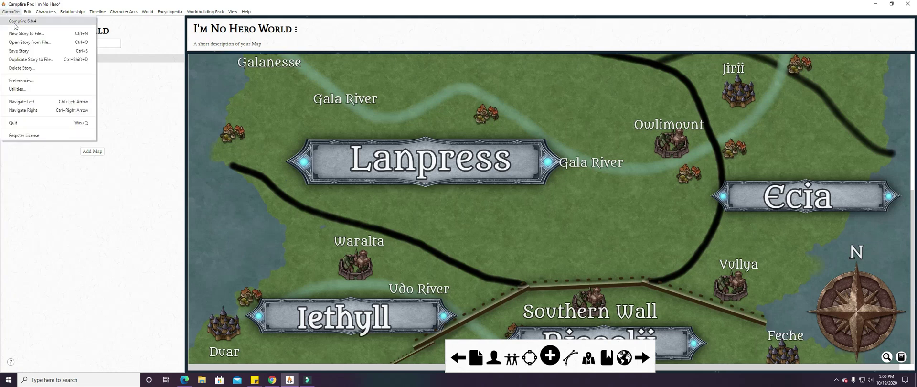
left_click(26, 50)
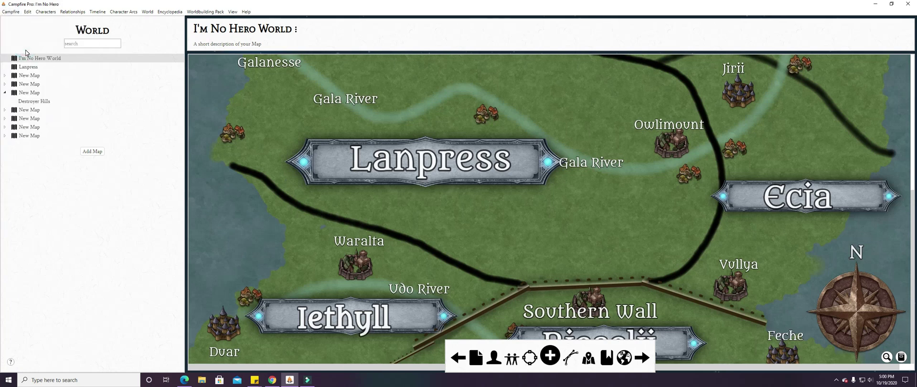